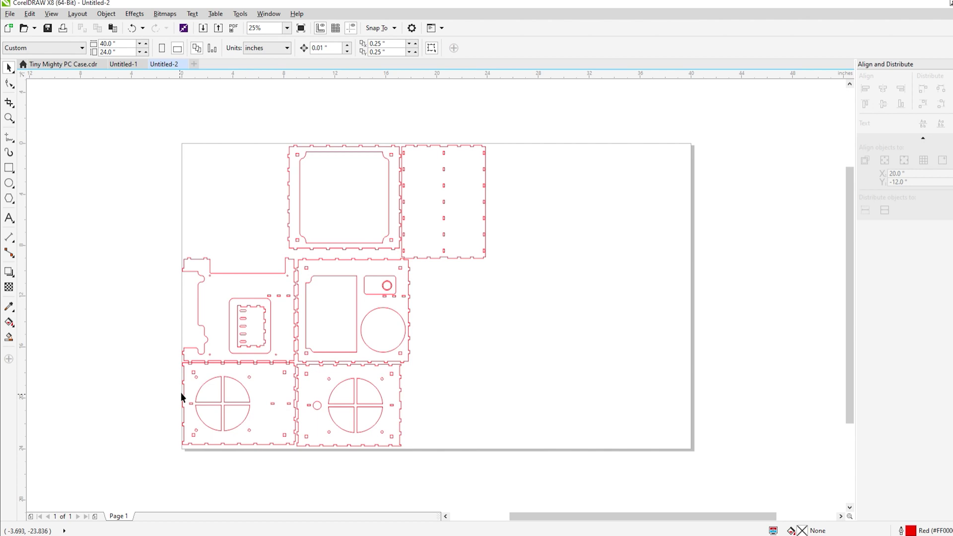
- Bring up the Untitled-1 drawing showing the large slotted panel with rectangular cutouts
{"action": "left_click", "coordinate": [124, 64]}
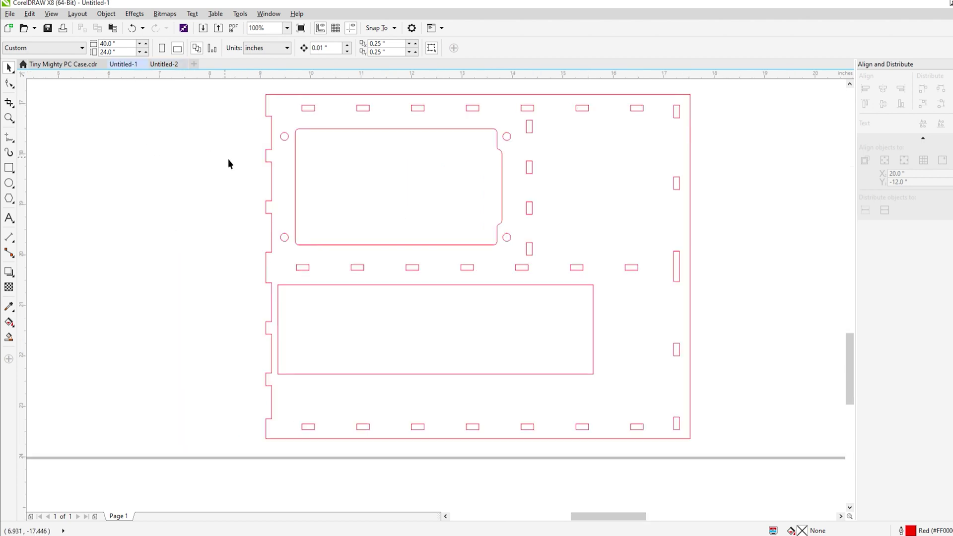